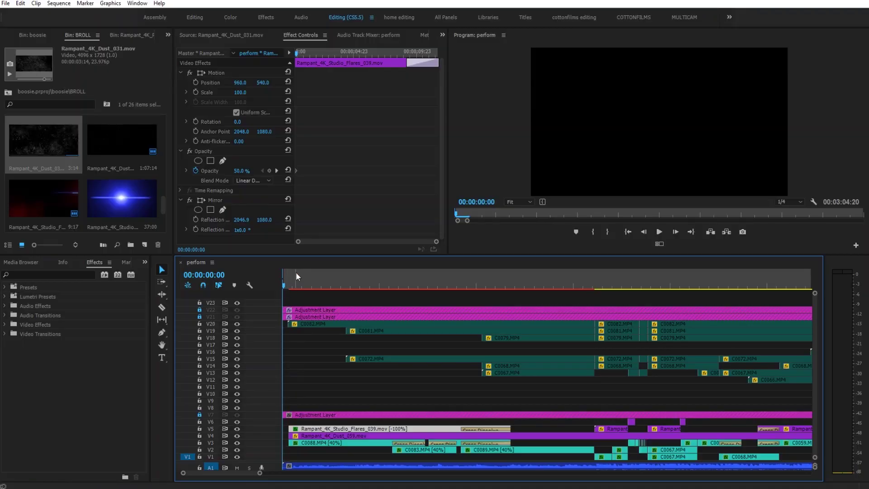
# Play the opening of the perform sequence to review the mirrored flare overlay
pyautogui.click(296, 277)
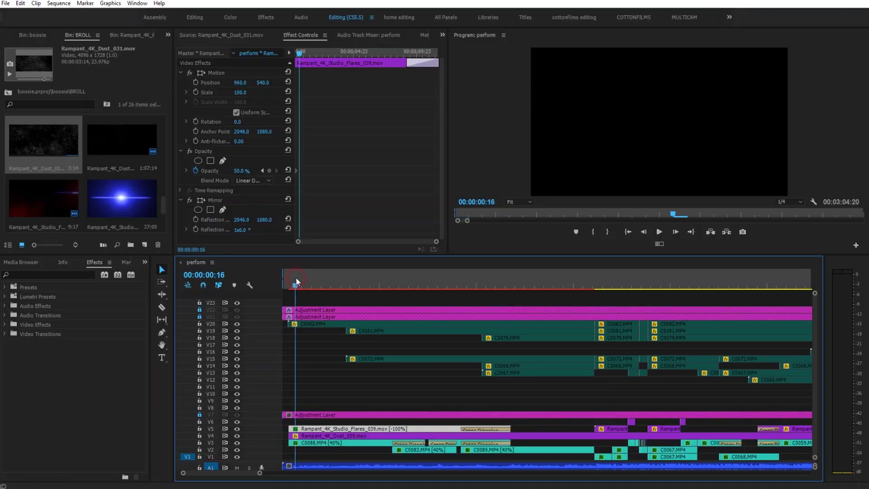
pyautogui.press('space')
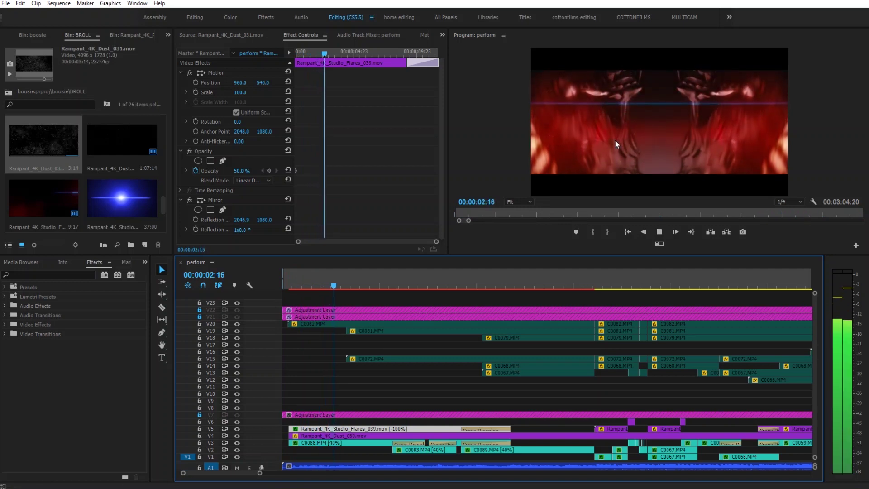
pyautogui.press('space')
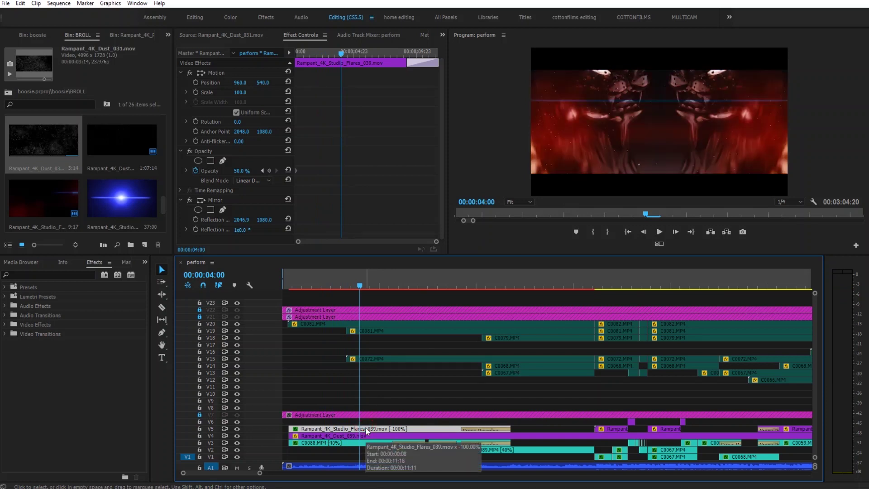
# Play the section around 00:00:32 and toggle the V5 flare clip there to compare the shot with and without it
pyautogui.moveTo(244, 477); pyautogui.dragTo(255, 478)
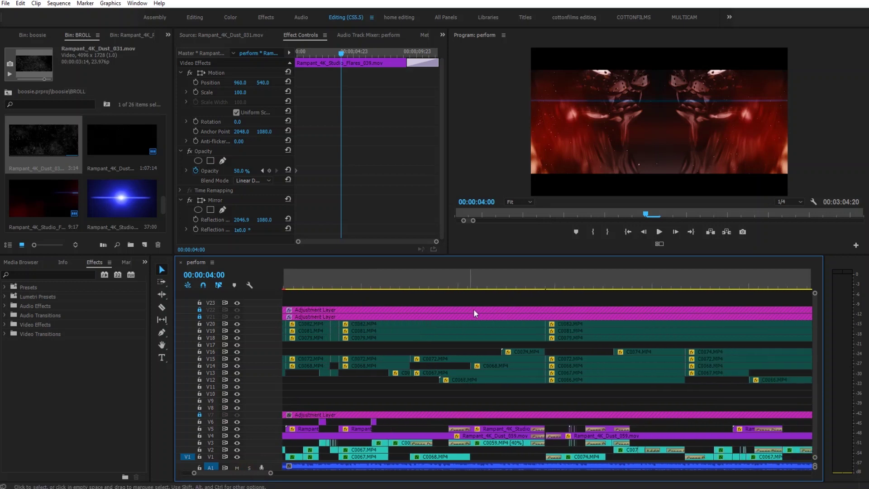
pyautogui.click(478, 286)
pyautogui.press('space')
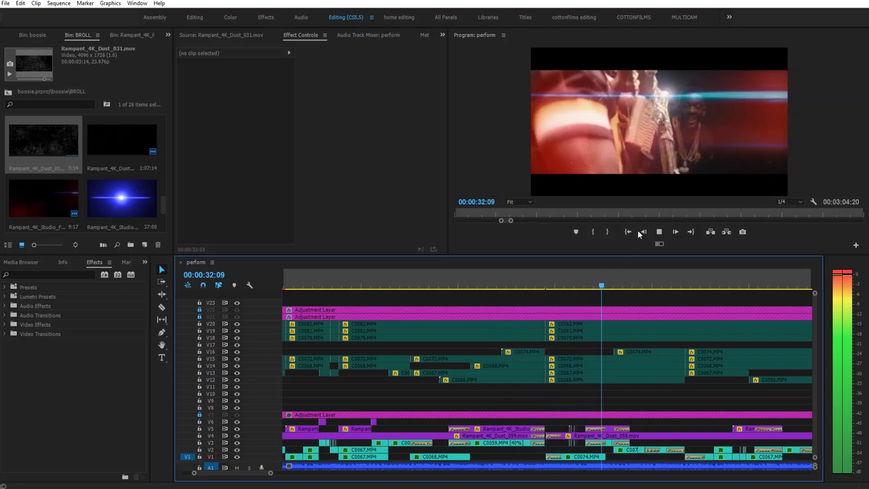
pyautogui.press('space')
pyautogui.click(610, 429)
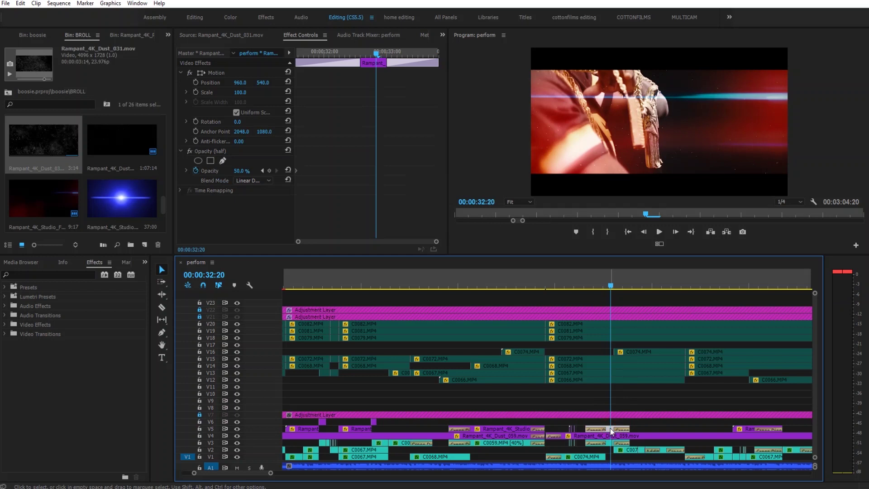
pyautogui.hotkey('shift', 'e')
pyautogui.press('space')
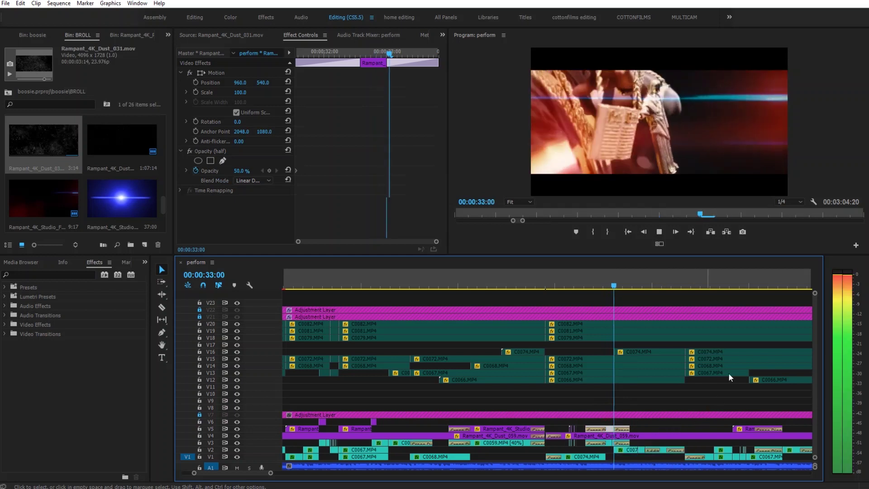
# Play up to 00:00:39:23 and switch the V5 flare clip off and back on to compare the shot
pyautogui.click(727, 287)
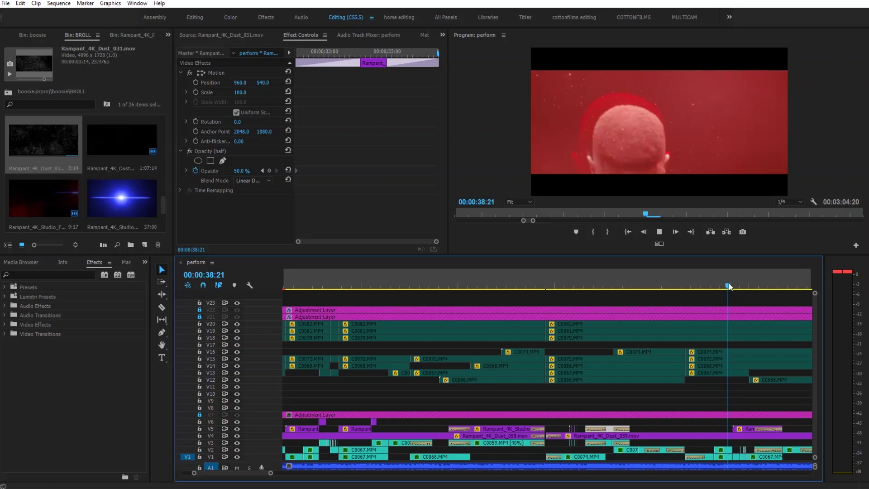
pyautogui.press('space')
pyautogui.click(741, 429)
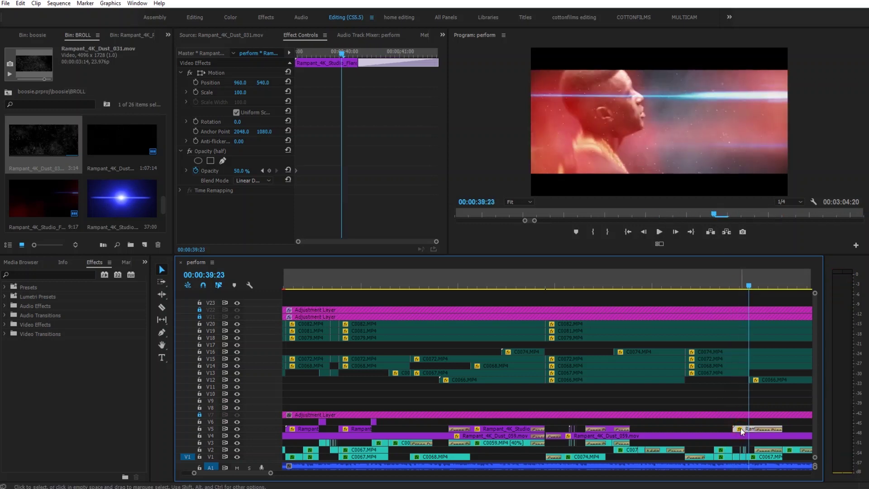
pyautogui.hotkey('shift', 'e')
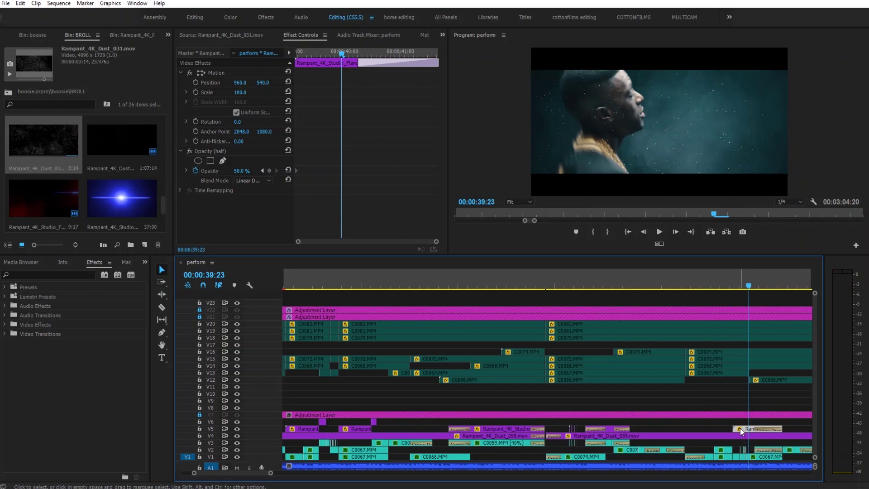
pyautogui.hotkey('shift', 'e')
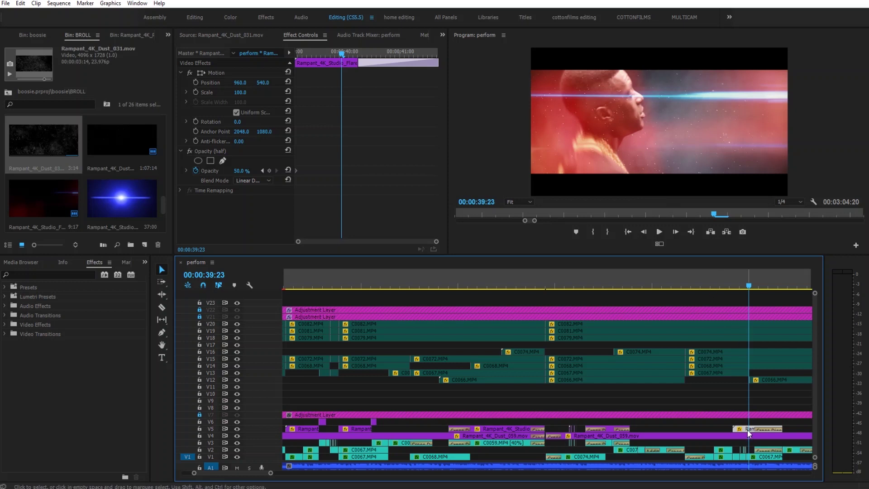
# Replace the V5 flare clip with a 00:00:03:08 section of Rampant_4K_Studio_Flares_039.mov placed at 00:00:39:23
pyautogui.press('Delete')
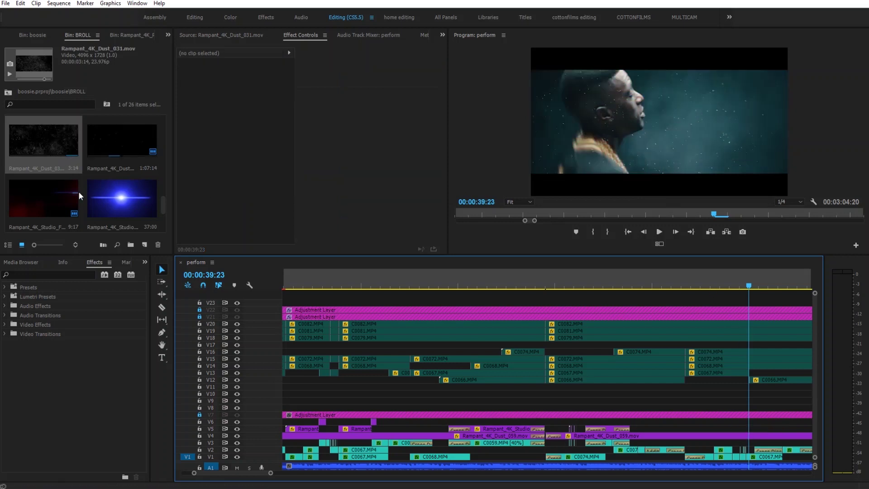
pyautogui.click(46, 192)
pyautogui.doubleClick(46, 192)
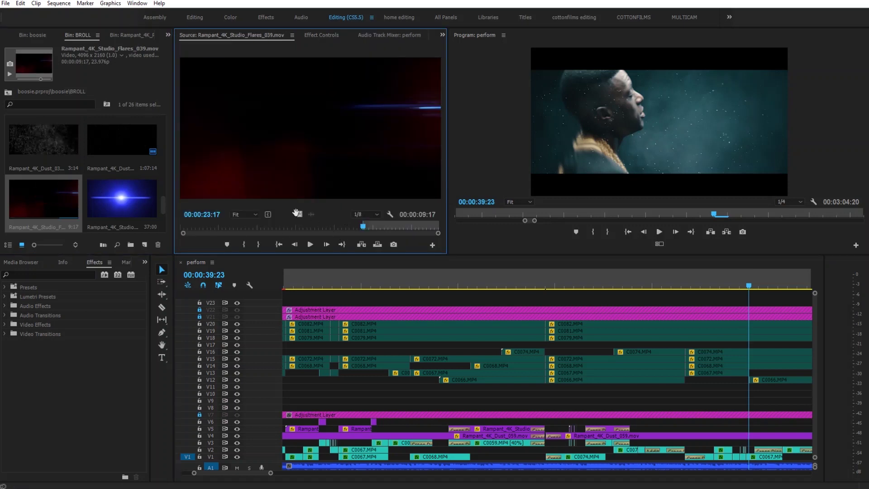
pyautogui.click(270, 227)
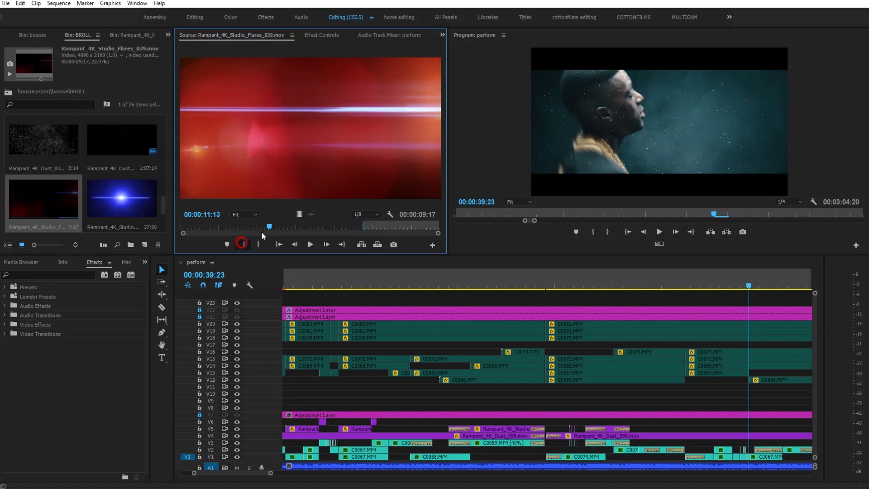
pyautogui.click(244, 243)
pyautogui.click(263, 244)
pyautogui.moveTo(300, 214); pyautogui.dragTo(750, 434)
# Set the new flare clip's blend mode to Screen and its opacity to 44%
pyautogui.click(322, 35)
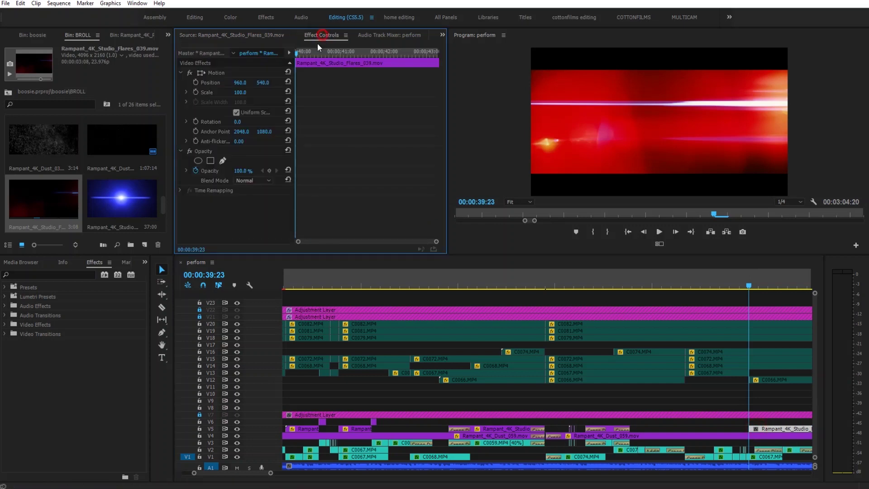
pyautogui.click(257, 176)
pyautogui.click(281, 278)
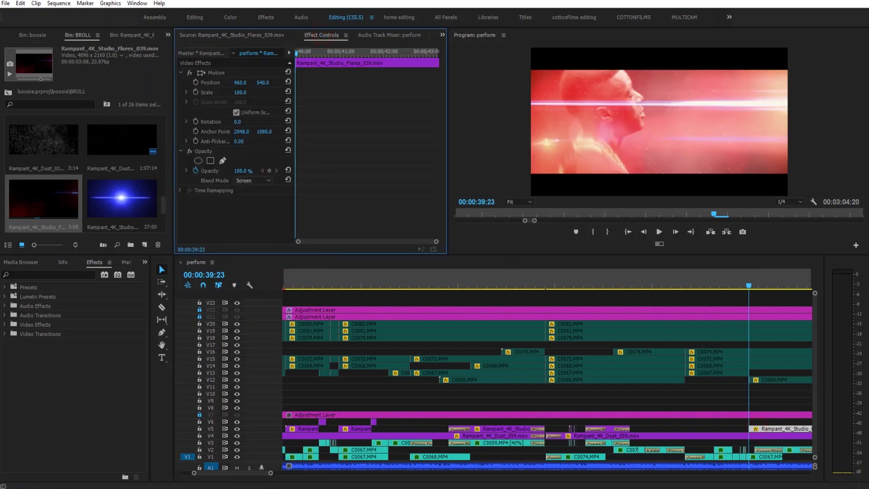
pyautogui.moveTo(241, 171); pyautogui.dragTo(245, 171)
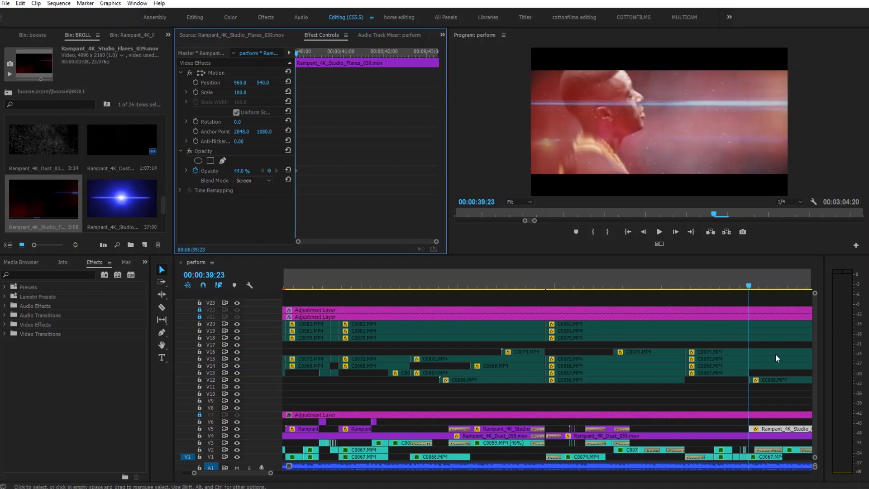
# Play the transition into the C0091.MP4 clips around 00:00:48 and check the settings of those clips on V2
pyautogui.press('space')
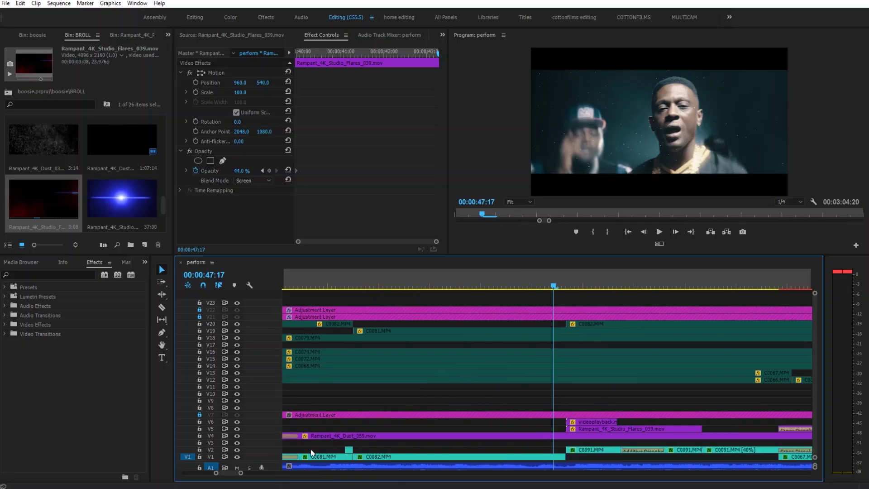
pyautogui.press('space')
pyautogui.press('space')
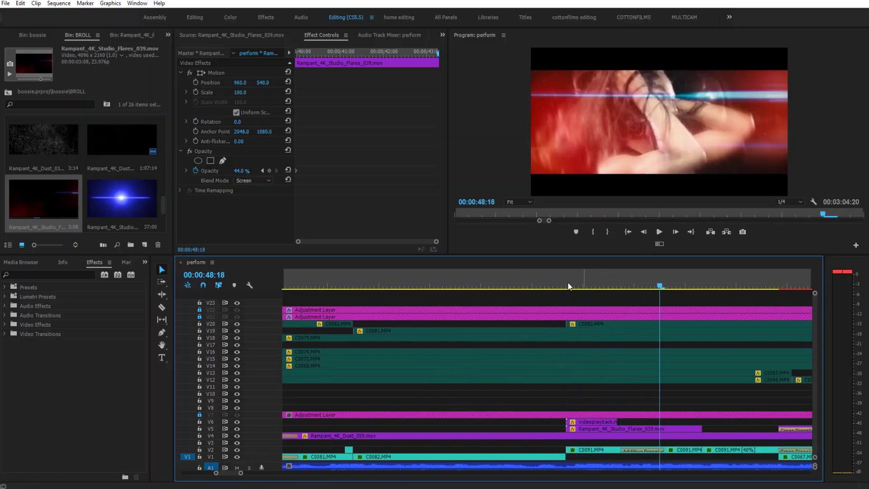
pyautogui.click(559, 284)
pyautogui.press('space')
pyautogui.press('space')
pyautogui.press('Up')
pyautogui.click(591, 449)
pyautogui.click(691, 451)
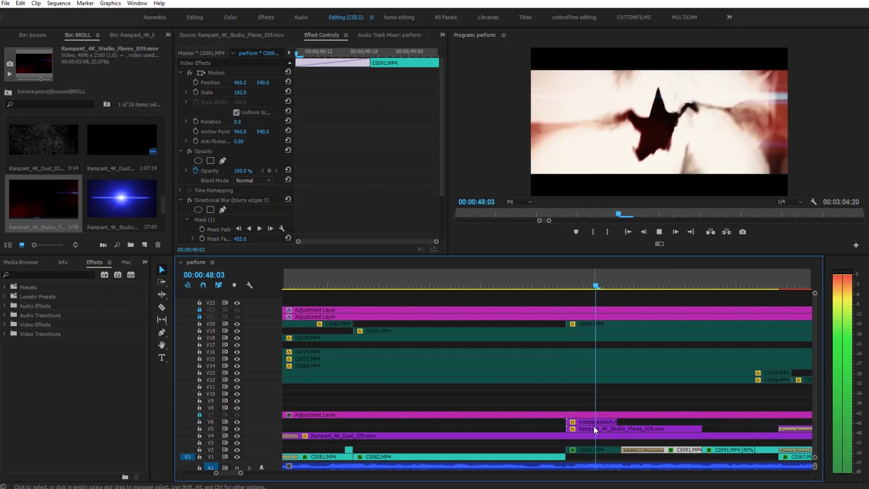
pyautogui.press('space')
# Step frame by frame back and forth through the ink transition around 00:00:47:21
pyautogui.press('Left')
pyautogui.press('Left')
pyautogui.press('Left')
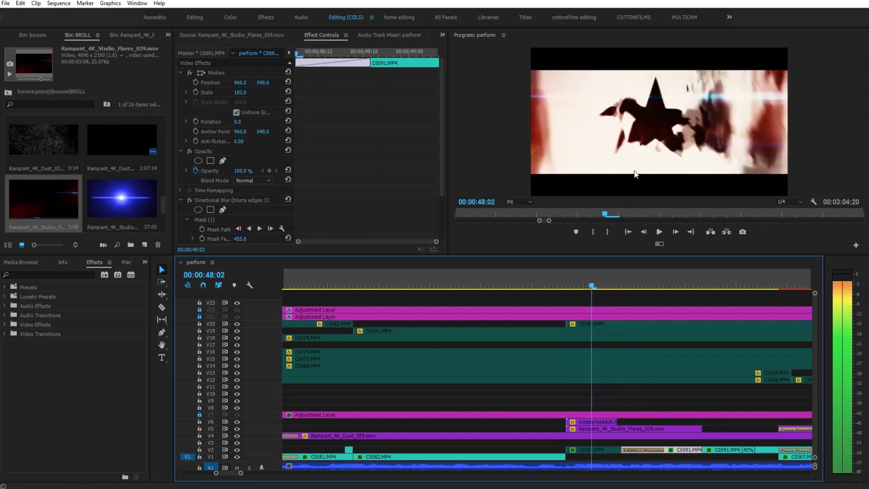
pyautogui.press('Left')
pyautogui.press('Left')
pyautogui.press('Left')
pyautogui.press('Left')
pyautogui.press('Left')
pyautogui.press('Left')
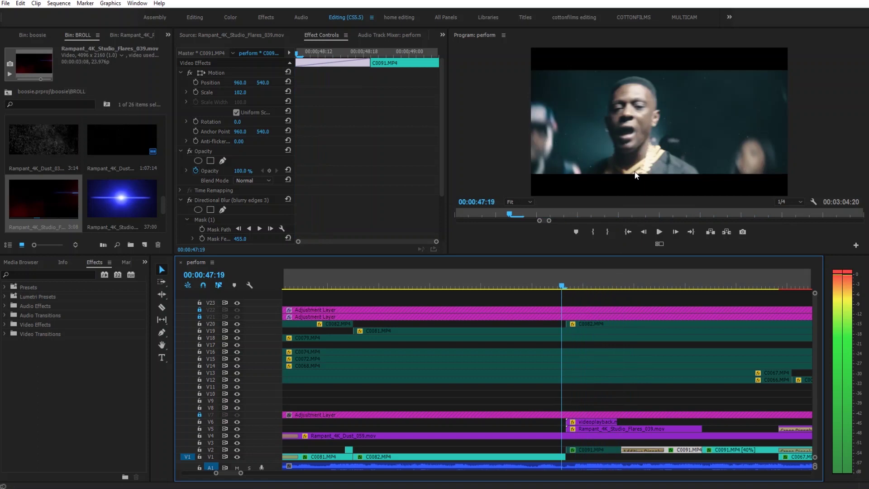
pyautogui.press('Left')
pyautogui.press('Left')
pyautogui.press('Right')
pyautogui.press('Right')
pyautogui.press('Right')
pyautogui.press('Right')
pyautogui.press('Right')
pyautogui.press('Right')
pyautogui.press('Right')
pyautogui.press('Left')
pyautogui.press('Left')
pyautogui.press('Left')
pyautogui.press('Left')
pyautogui.press('Left')
pyautogui.press('Right')
pyautogui.press('Right')
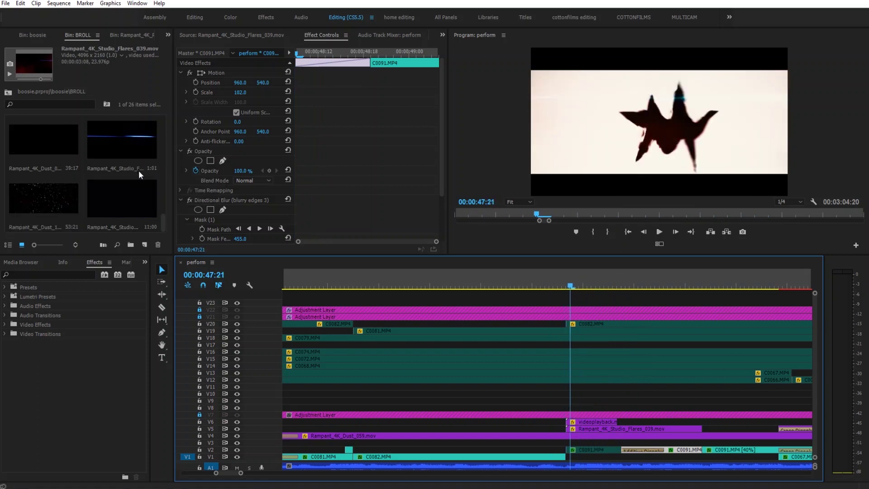
# Open videoplayback.mp4 from the Rampant_Distortion_FREE bin as the source clip and preview it
pyautogui.scroll(3, 139, 170)
pyautogui.click(167, 35)
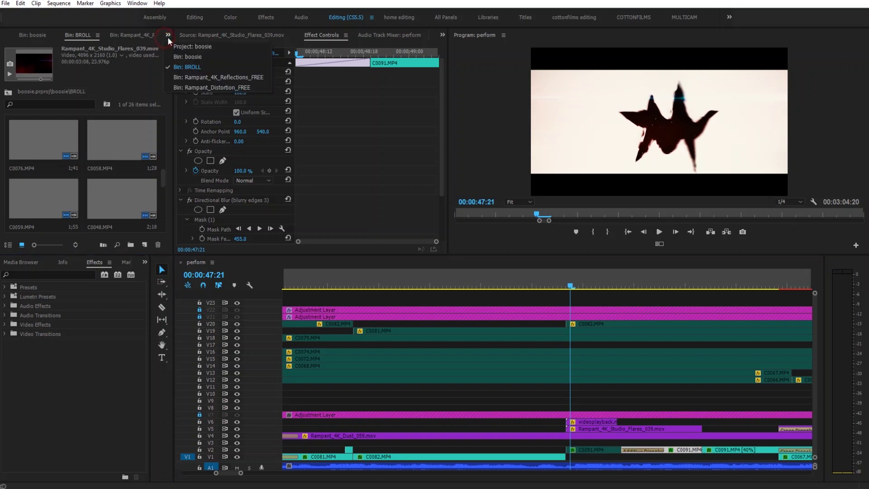
pyautogui.click(194, 88)
pyautogui.scroll(4, 133, 159)
pyautogui.doubleClick(34, 192)
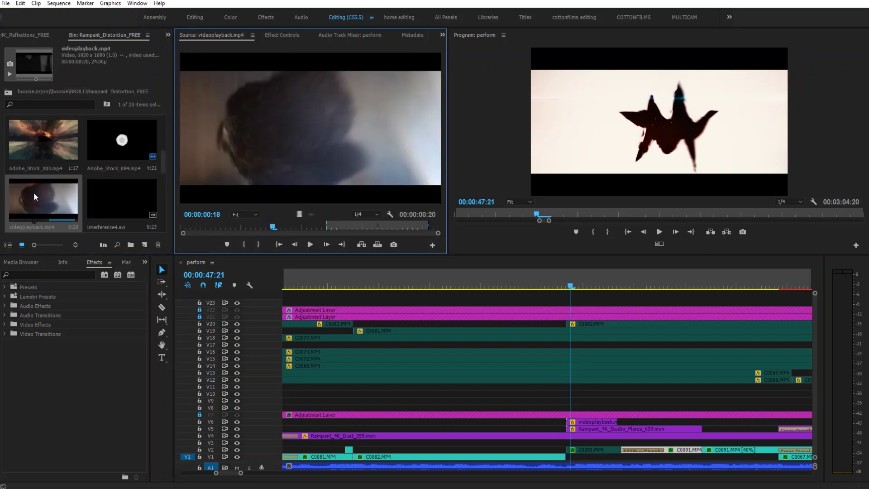
pyautogui.press('space')
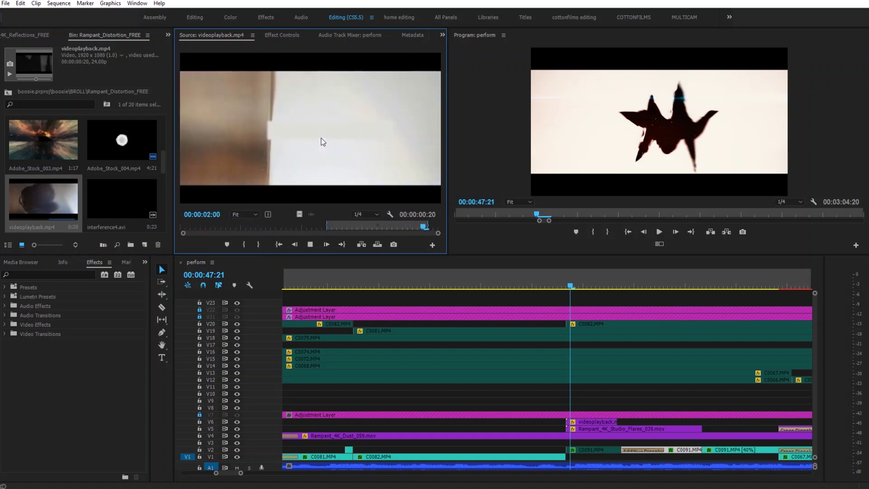
pyautogui.press('space')
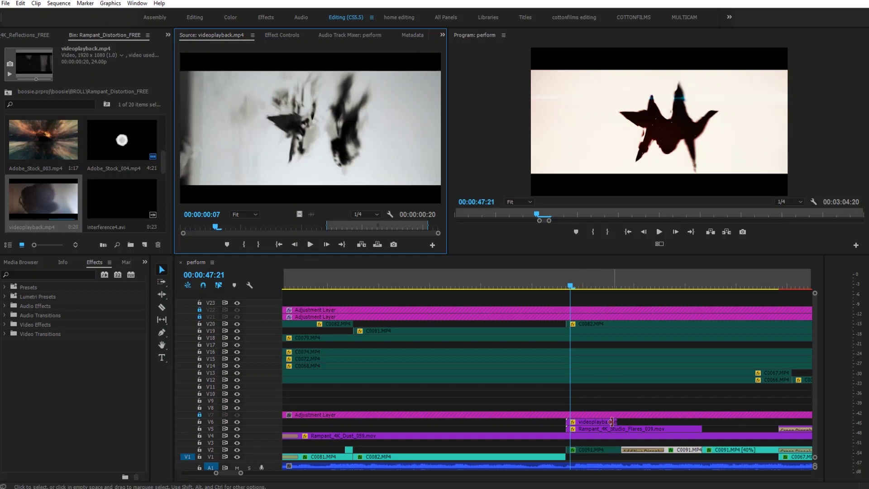
# Replace the V5 flare clip at the ink transition with the section of videoplayback.mp4 from 00:00:00:02 to 00:00:00:23
pyautogui.click(594, 430)
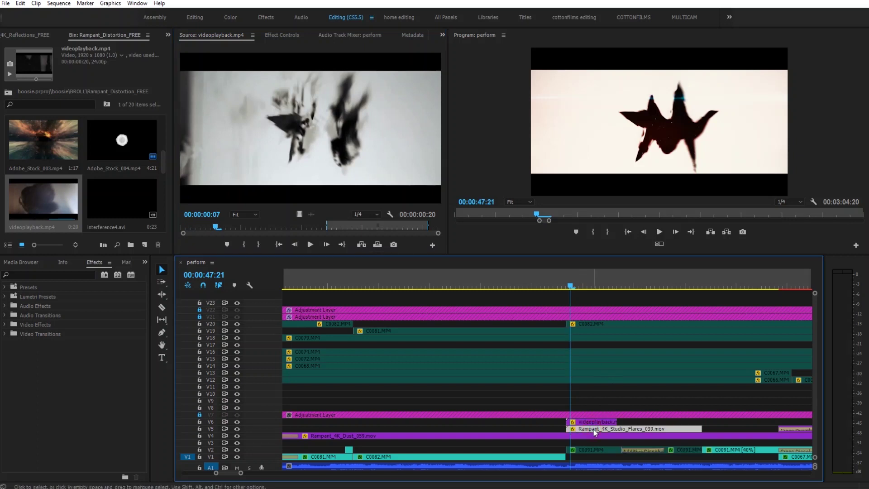
pyautogui.press('Delete')
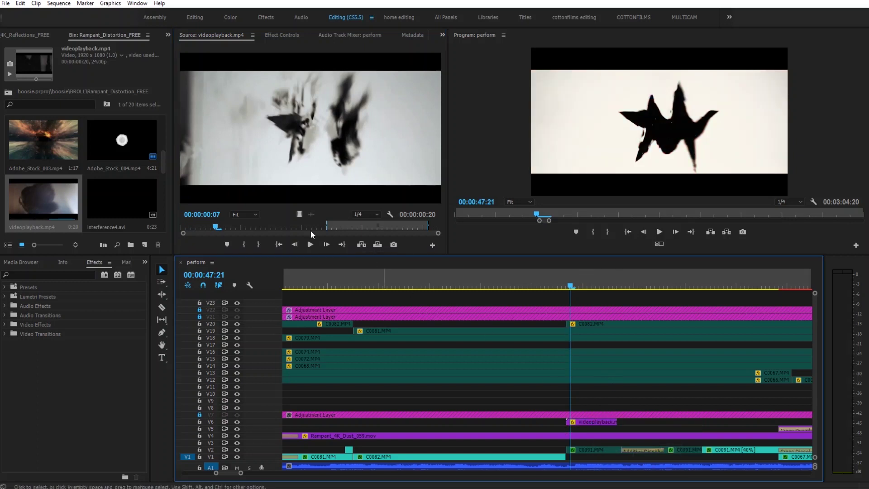
pyautogui.click(218, 229)
pyautogui.moveTo(219, 230); pyautogui.dragTo(192, 232)
pyautogui.click(242, 245)
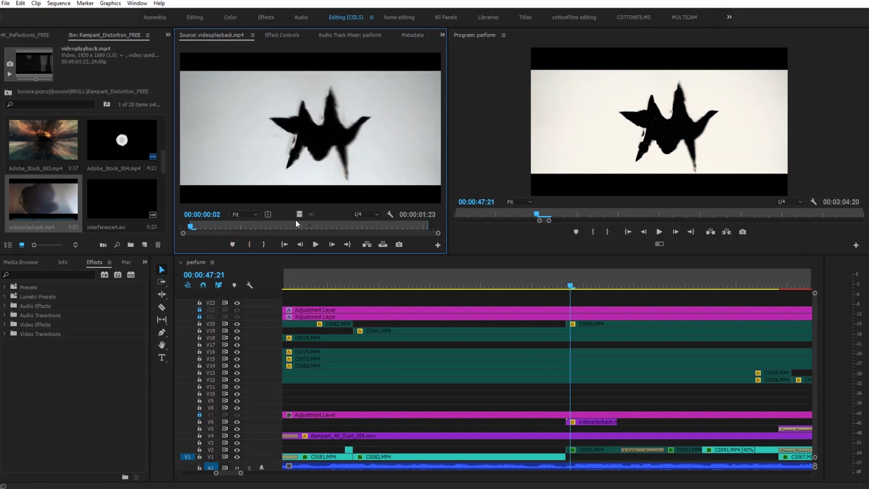
pyautogui.click(320, 248)
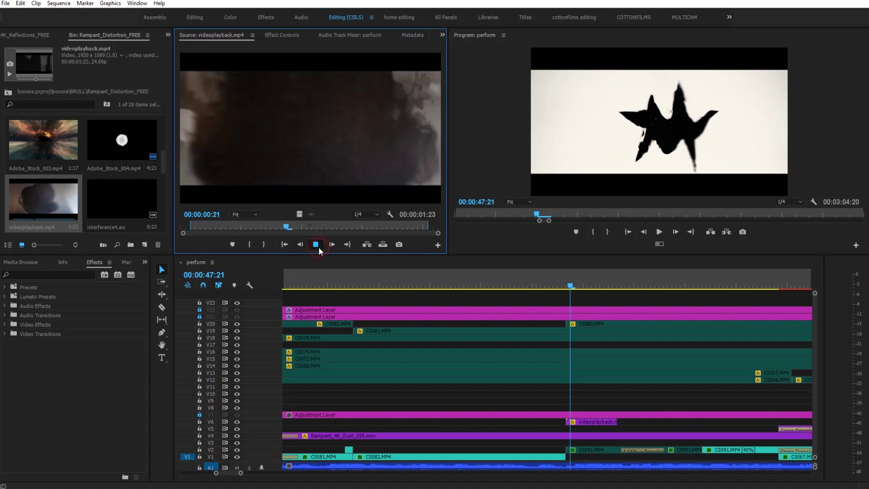
pyautogui.click(261, 246)
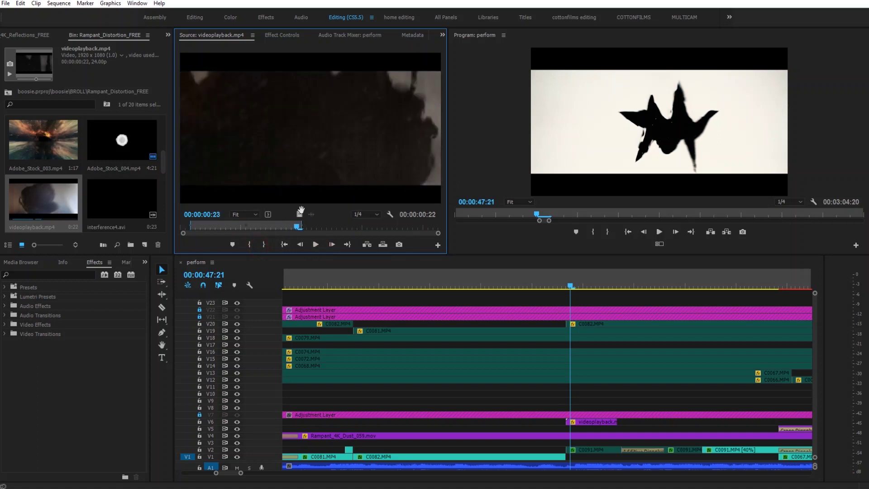
pyautogui.moveTo(394, 279); pyautogui.dragTo(570, 432)
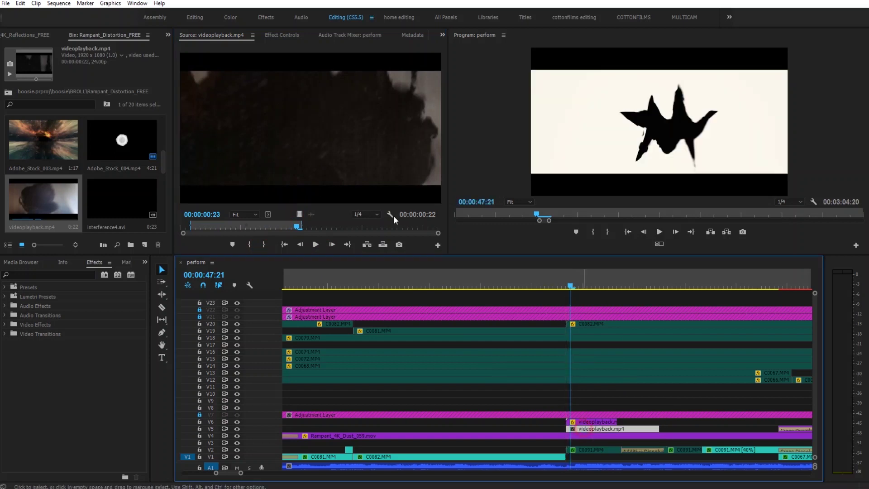
# Set the new V5 videoplayback.mp4 clip's blend mode to Screen and play the transition
pyautogui.click(269, 35)
pyautogui.click(254, 180)
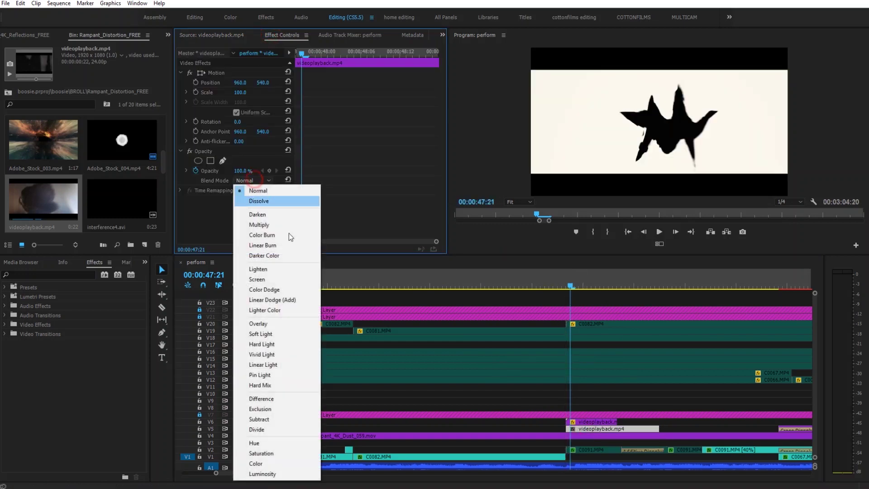
pyautogui.click(290, 281)
pyautogui.press('Left')
pyautogui.press('Left')
pyautogui.press('Left')
pyautogui.press('Left')
pyautogui.press('space')
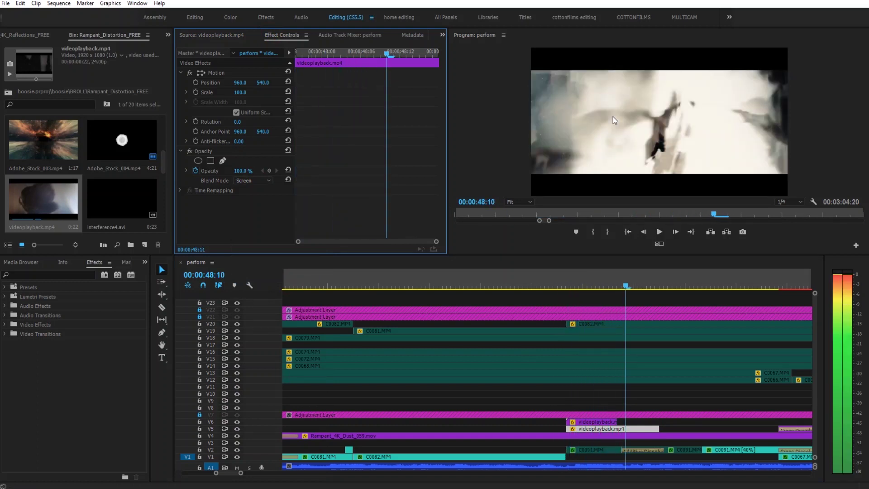
# Step back frame by frame through the ink transition to 00:00:48:04 and select the C0091.MP4 clip under it on V2
pyautogui.press('Left')
pyautogui.press('Left')
pyautogui.press('Left')
pyautogui.press('Left')
pyautogui.press('Left')
pyautogui.press('Left')
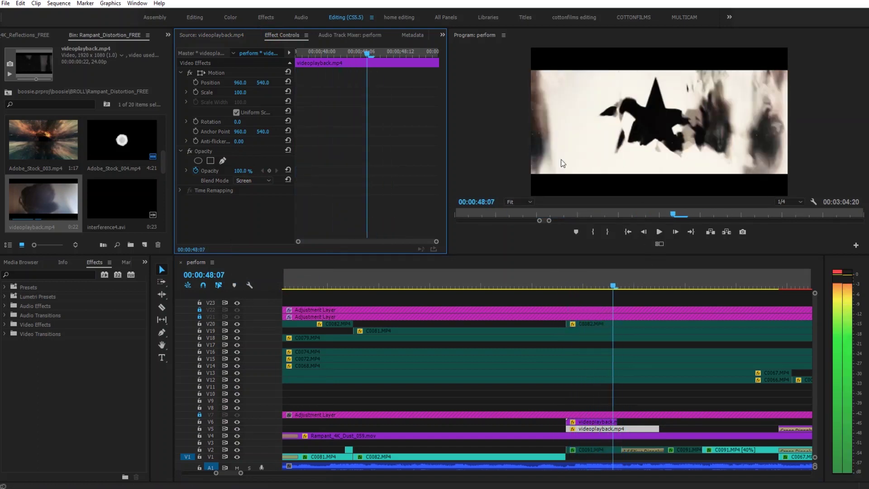
pyautogui.click(592, 451)
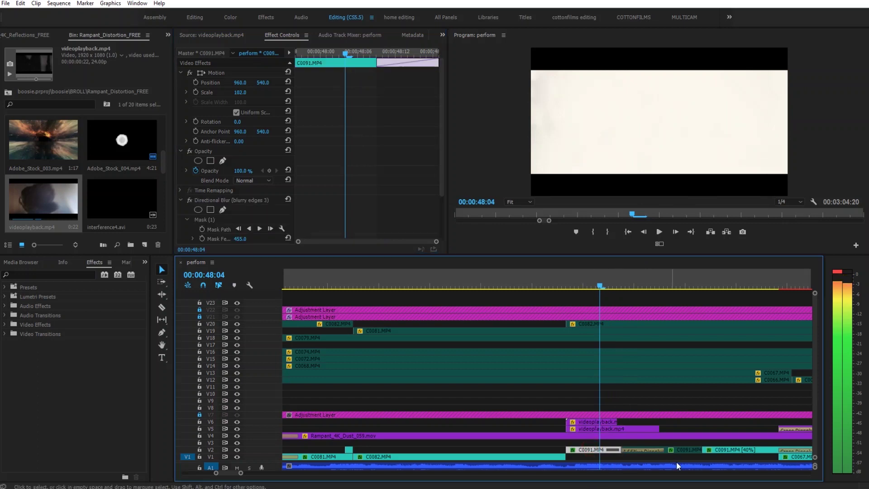
# Step back further to the start of the ink transition and play it through over the C0091.MP4 clips
pyautogui.press('Left')
pyautogui.press('Left')
pyautogui.press('Left')
pyautogui.press('Left')
pyautogui.press('Left')
pyautogui.press('Left')
pyautogui.press('space')
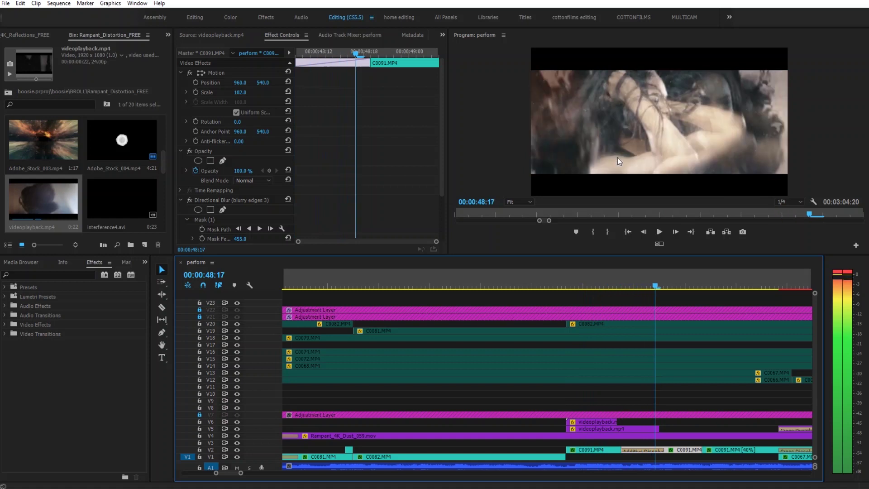
# Rewind to 00:00:47:14 before the ink transition and review it in full-screen playback
pyautogui.press('j')
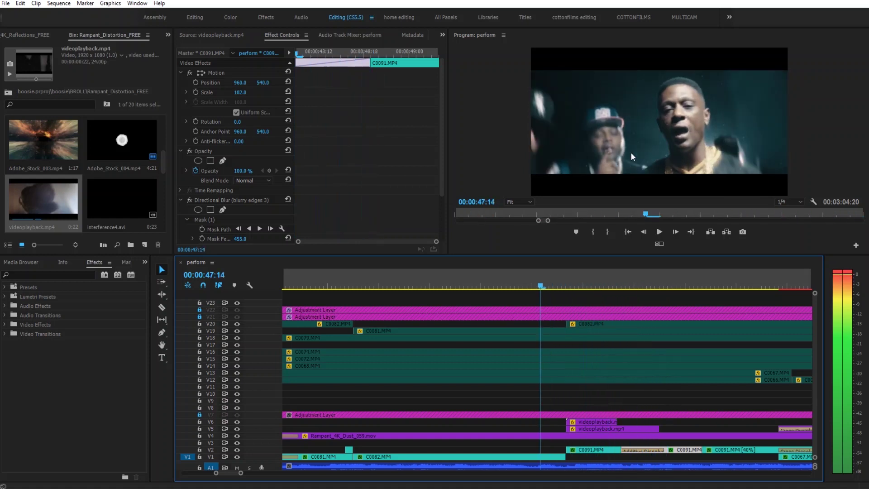
pyautogui.hotkey('ctrl', '`')
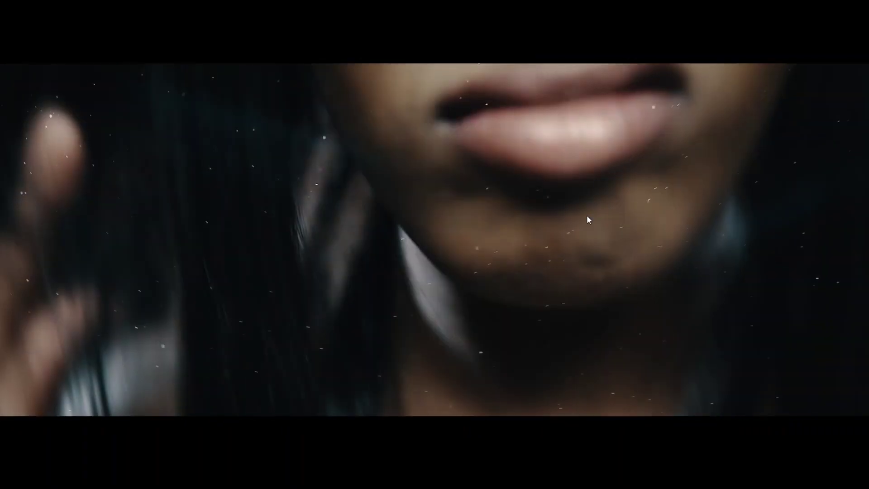
pyautogui.hotkey('ctrl', '`')
pyautogui.click(547, 287)
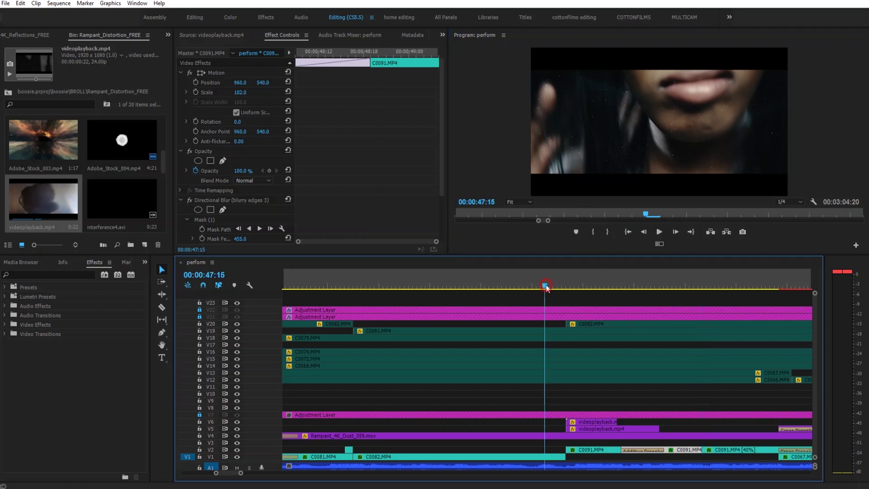
pyautogui.press('space')
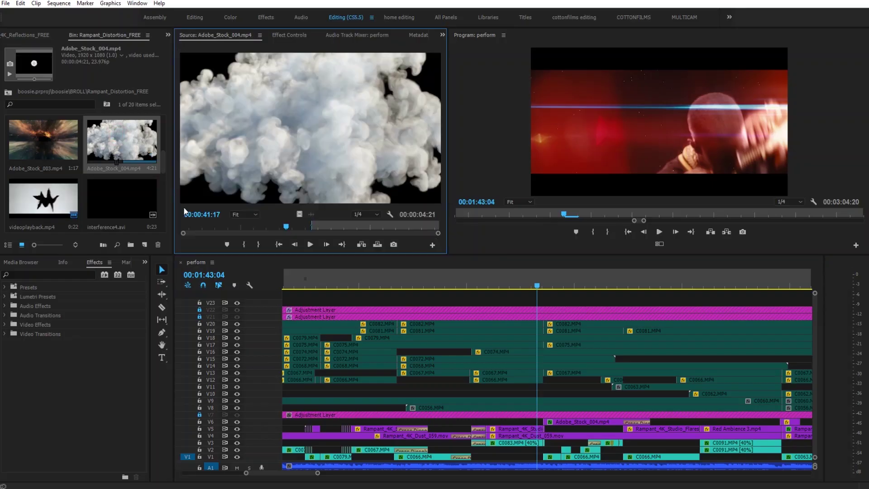
# Preview the smoke burst in the Adobe_Stock_004.mp4 source and locate the start of its V6 clip at 00:01:43:11
pyautogui.moveTo(286, 226); pyautogui.dragTo(311, 228)
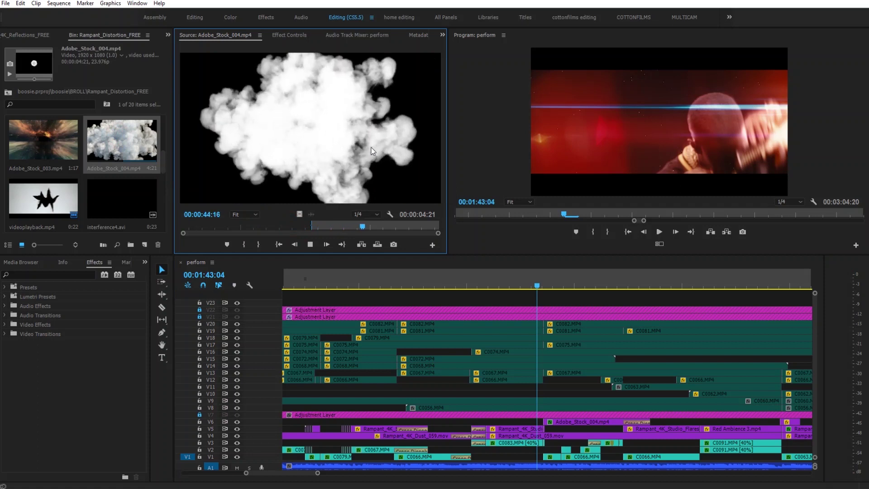
pyautogui.press('space')
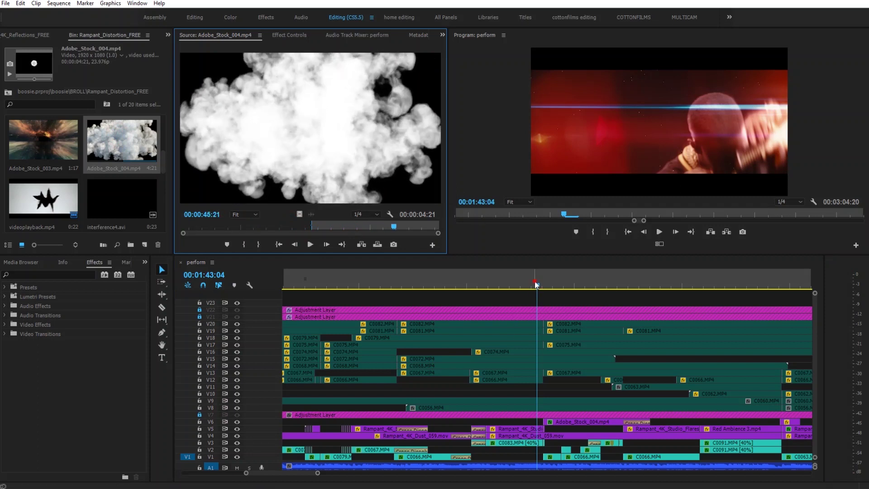
pyautogui.moveTo(535, 284); pyautogui.dragTo(545, 285)
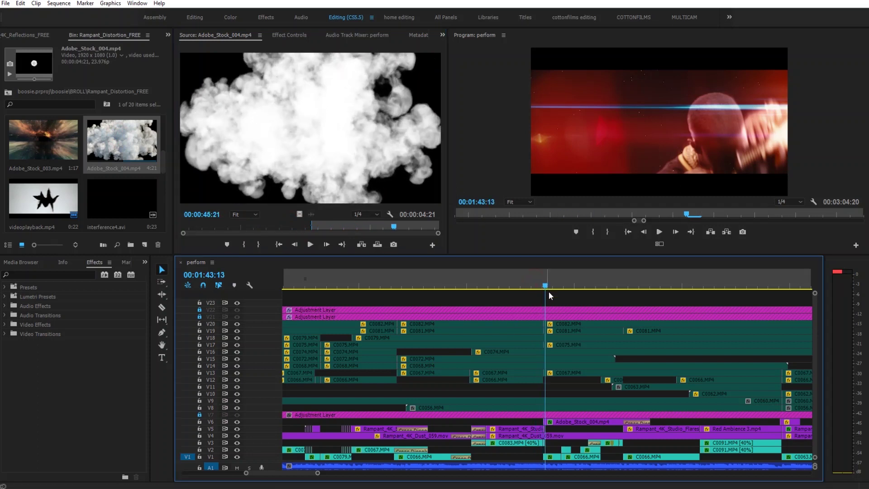
pyautogui.click(555, 424)
pyautogui.press('=')
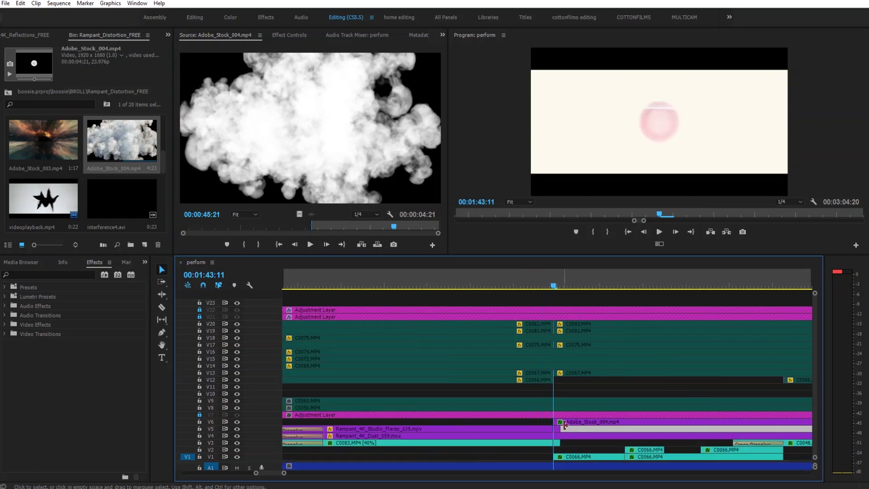
# Apply the Invert video effect to the Adobe_Stock_004.mp4 clip on V6
pyautogui.click(286, 36)
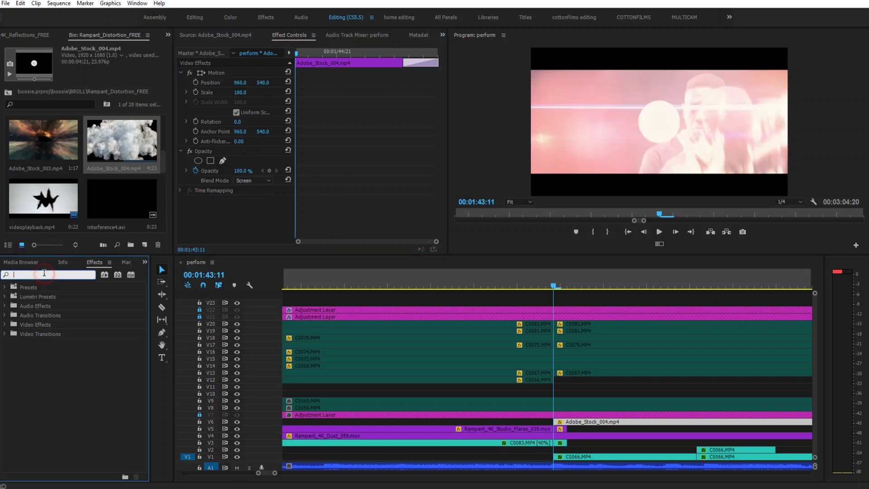
pyautogui.write('invert')
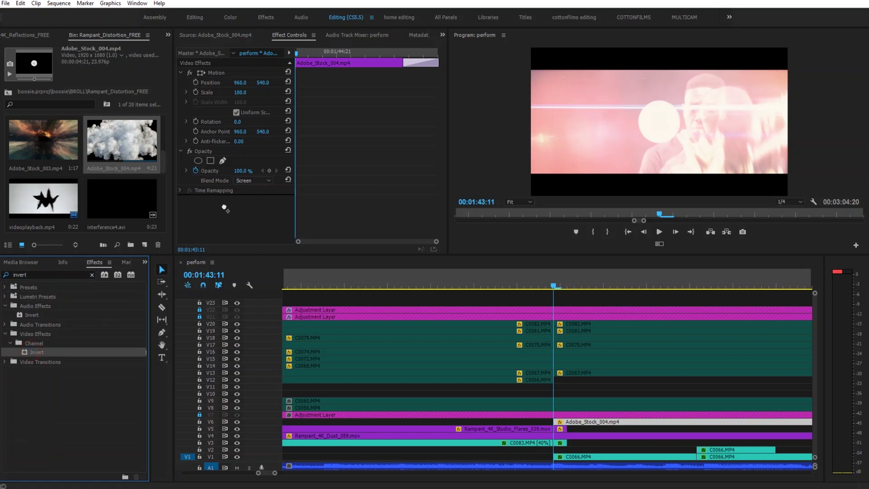
pyautogui.click(588, 422)
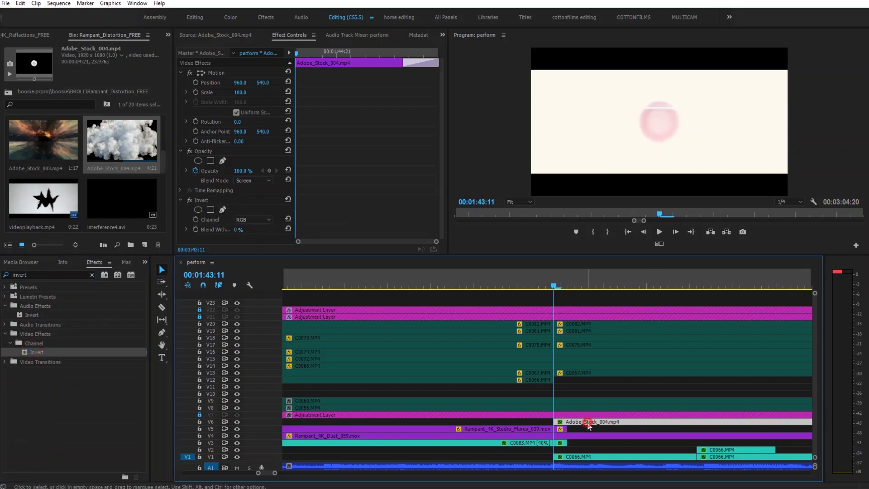
# Check the inverted smoke clip's blend mode and play its transition full screen from 00:01:43:10
pyautogui.scroll(-1, 356, 174)
pyautogui.click(254, 180)
pyautogui.click(625, 121)
pyautogui.press('Left')
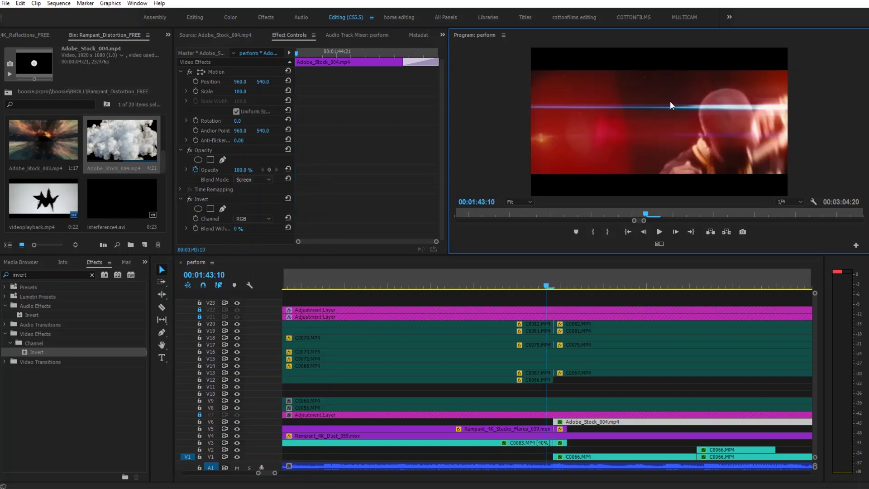
pyautogui.hotkey('ctrl', '`')
pyautogui.press('space')
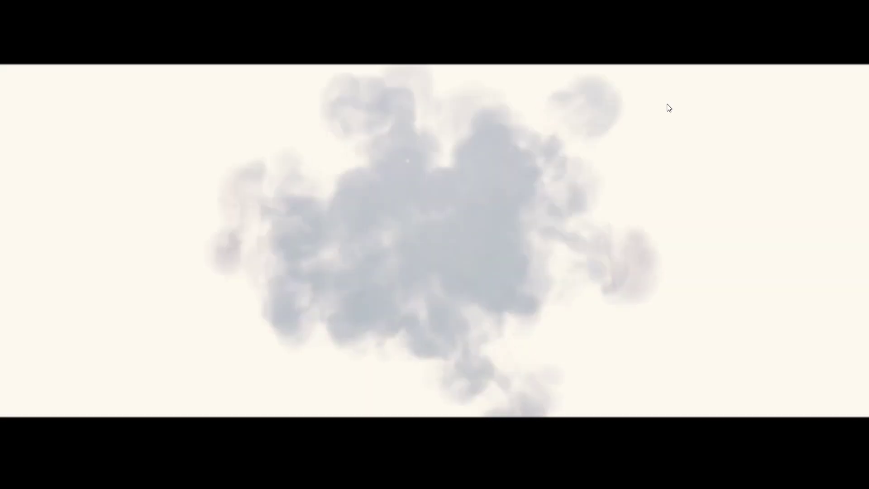